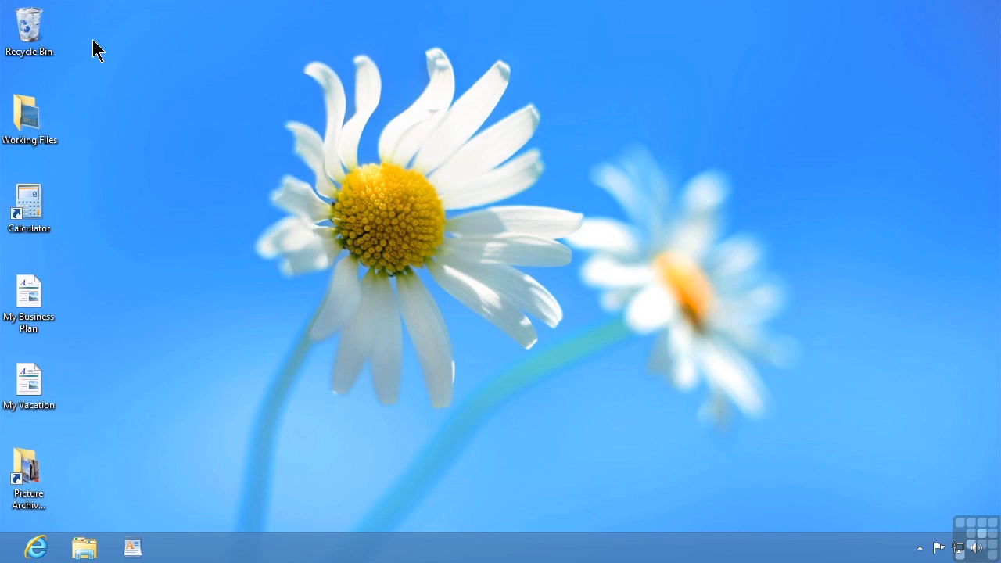
Open the Working Files folder from the desktop in File Explorer
{"action": "double_click", "coordinate": [27, 119]}
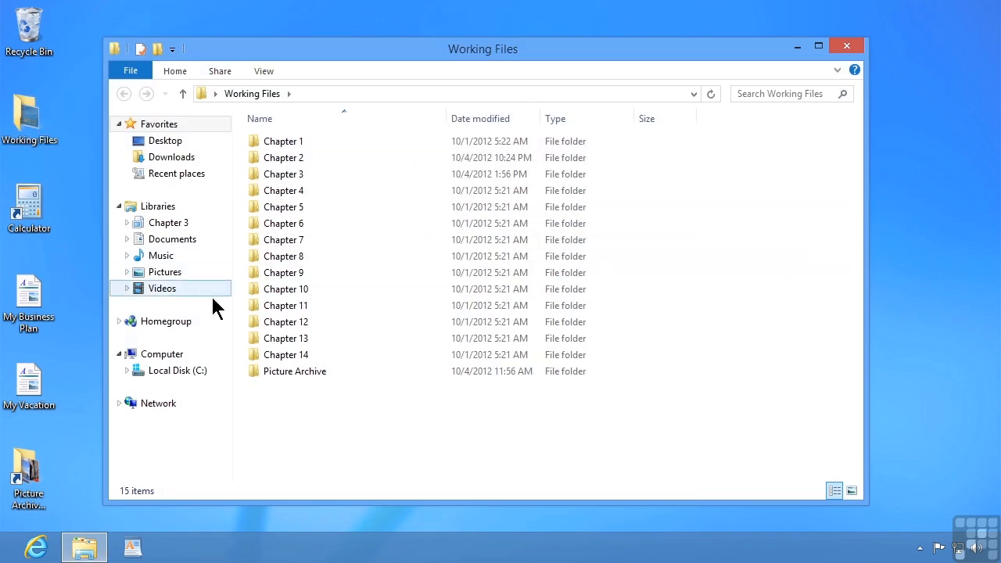
Open Picture Archive and select all 17 photos (2.80 MB) with Ctrl+A
{"action": "double_click", "coordinate": [291, 374]}
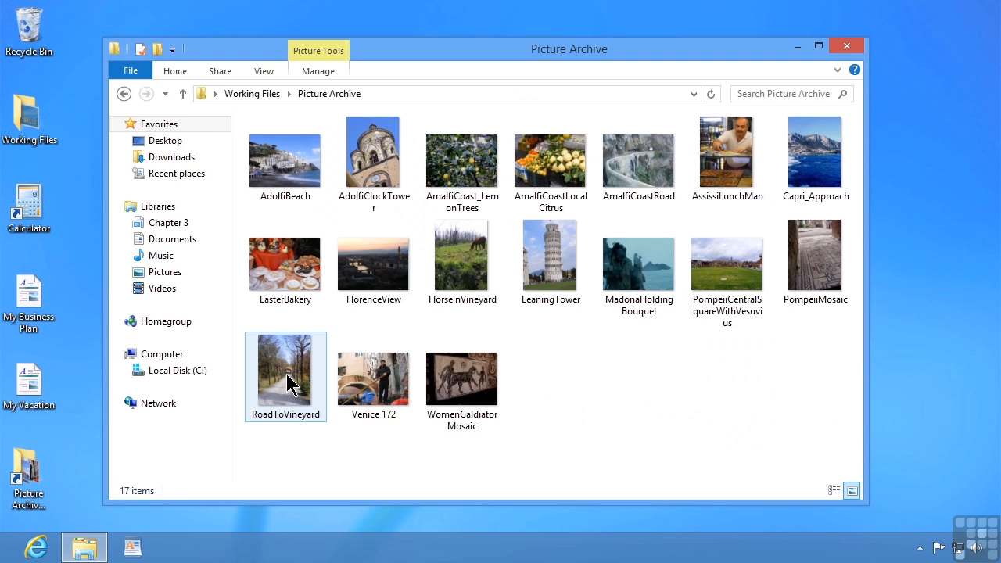
{"action": "key", "text": "ctrl+a"}
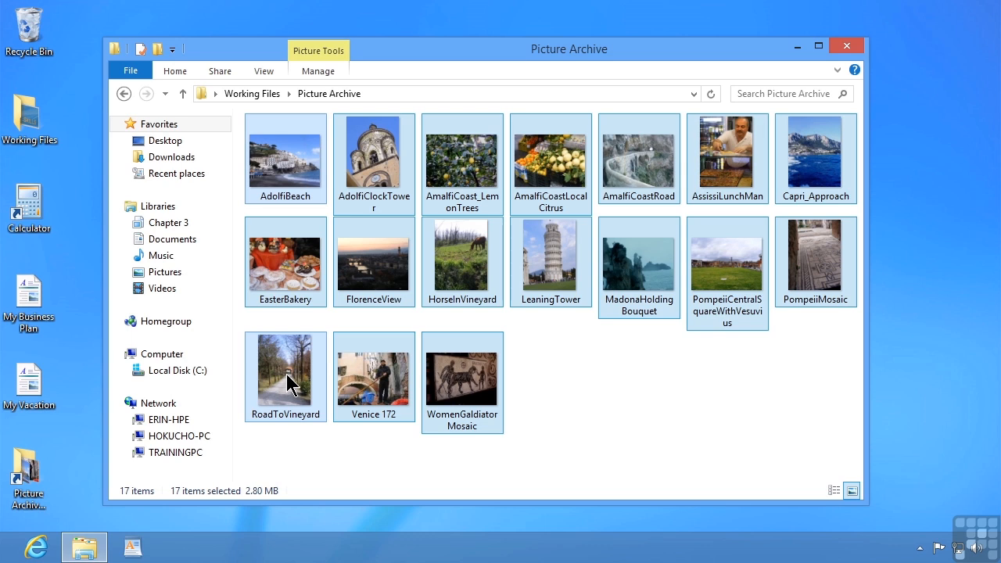
{"action": "mouse_move", "coordinate": [170, 234]}
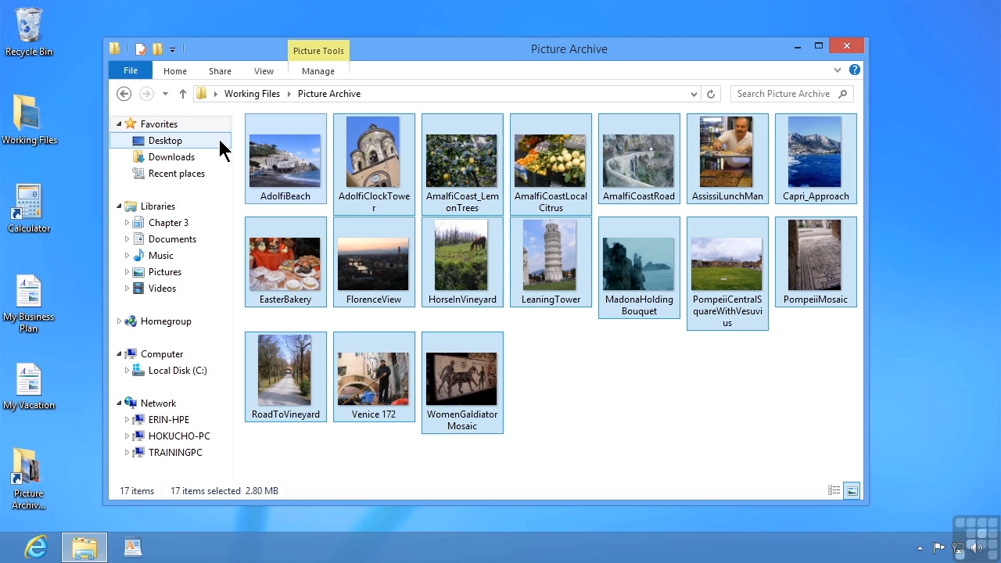
Show the Share ribbon for the selection, revealing Burn to disc greyed out
{"action": "left_click", "coordinate": [223, 68]}
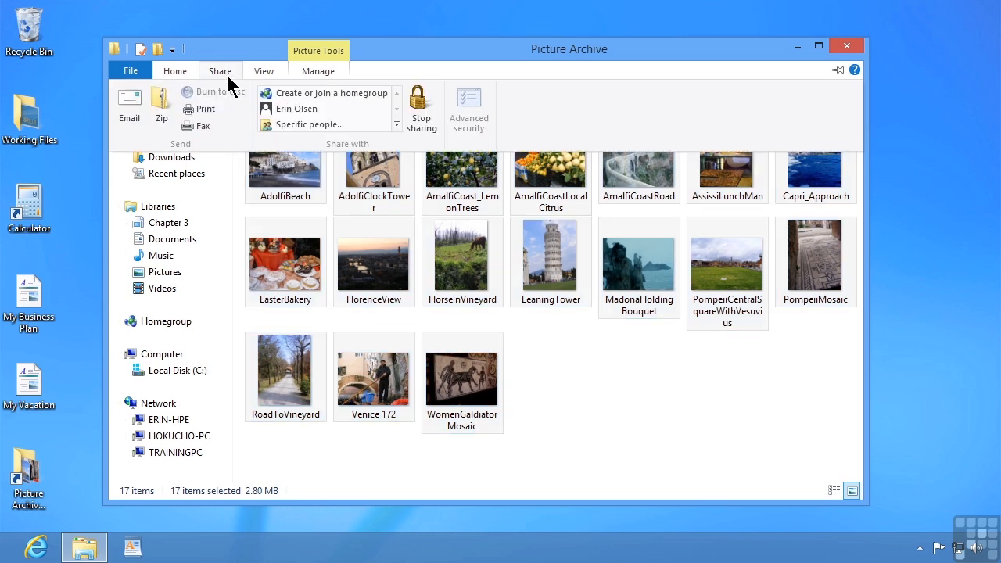